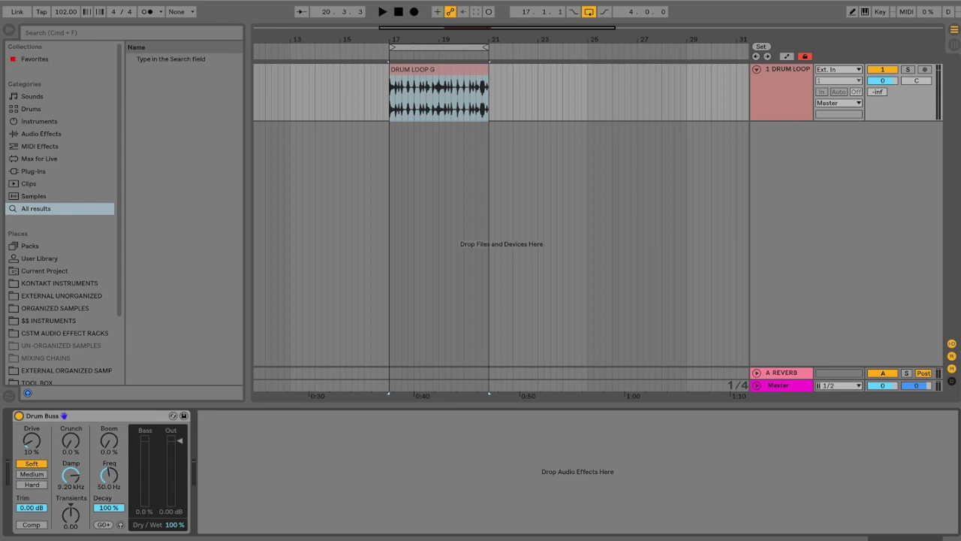
Play the DRUM LOOP clip, pull Drum Buss Drive down to 0%, then stop playback.
click(419, 71)
key(space)
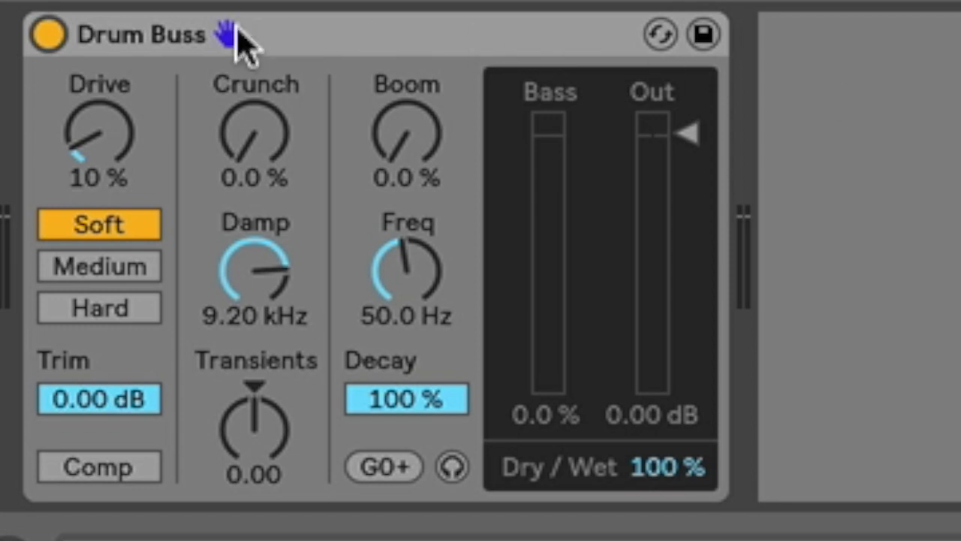
mouse_move(127, 120)
mouse_down()
mouse_move(99, 124)
mouse_move(99, 72)
mouse_move(99, 138)
mouse_up()
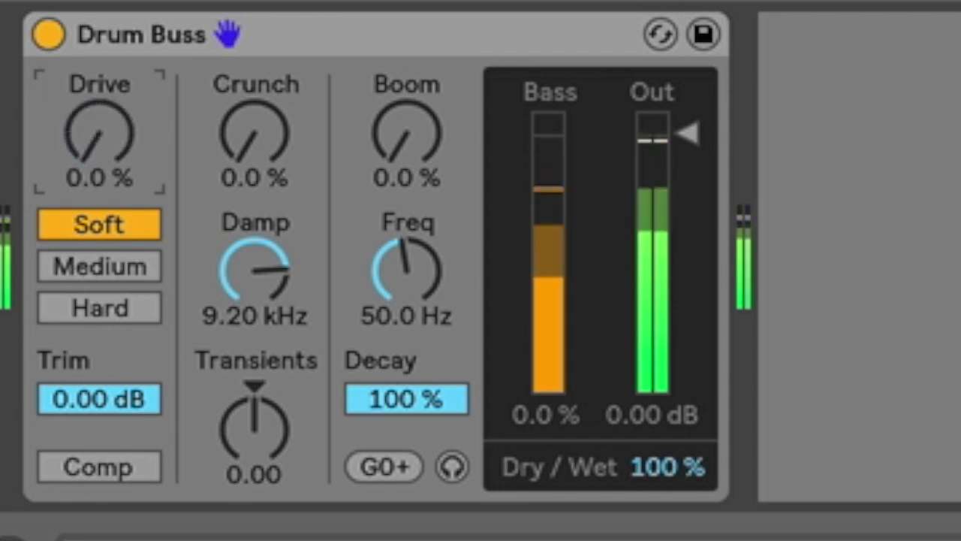
key(space)
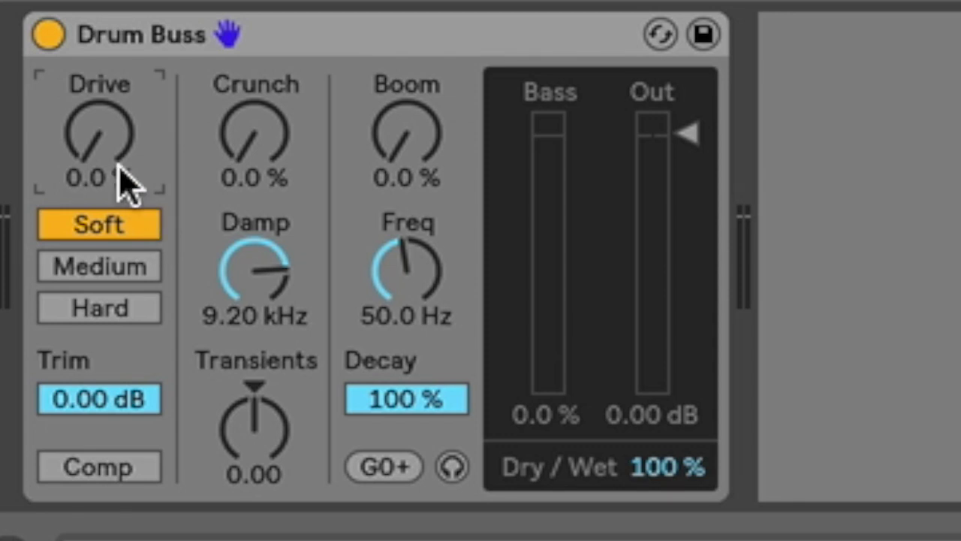
Set Drive to 10% and compare the playing loop against the bypassed Drum Buss.
drag(118, 173, 117, 143)
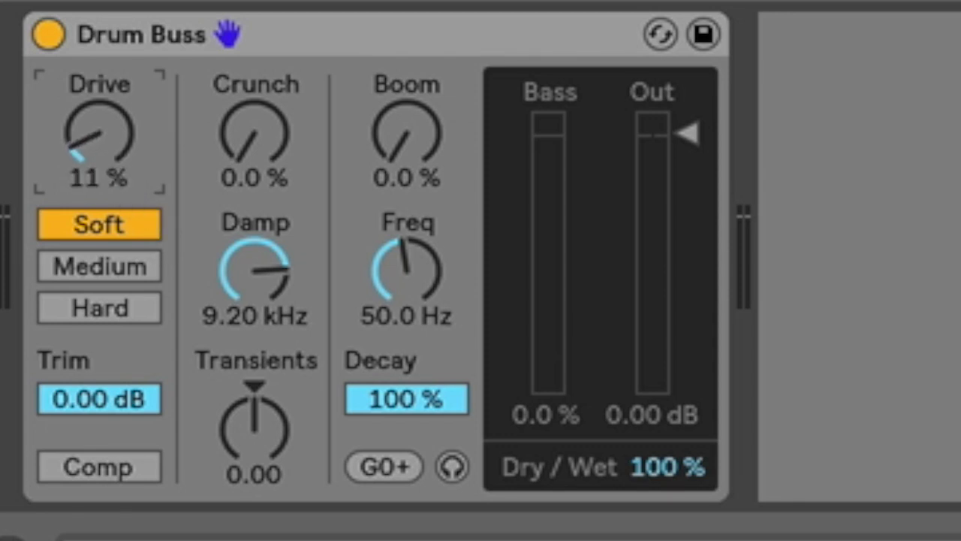
key(space)
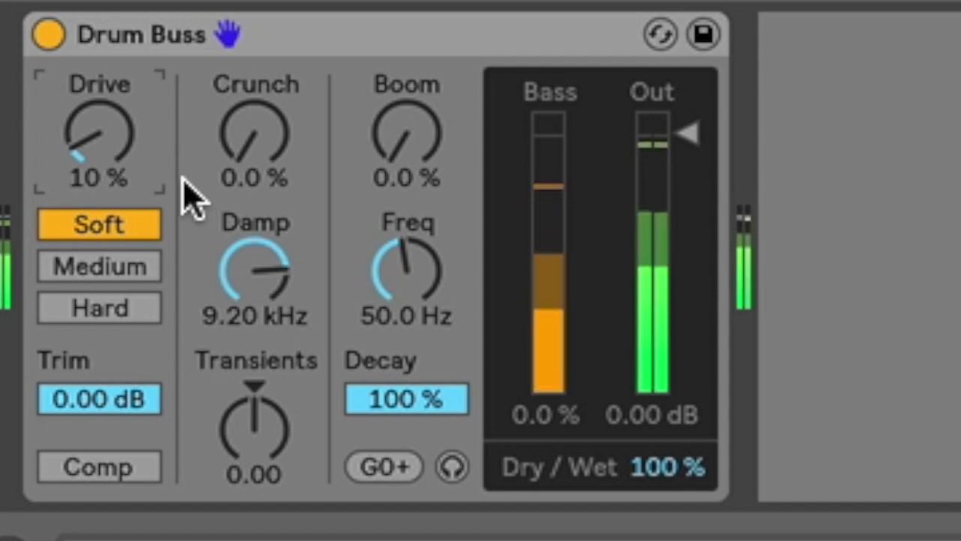
click(53, 33)
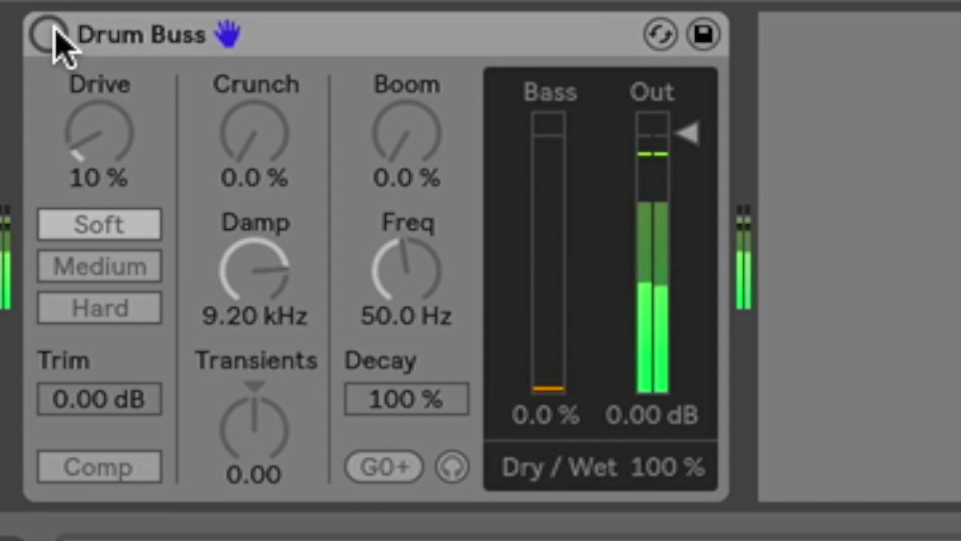
click(52, 33)
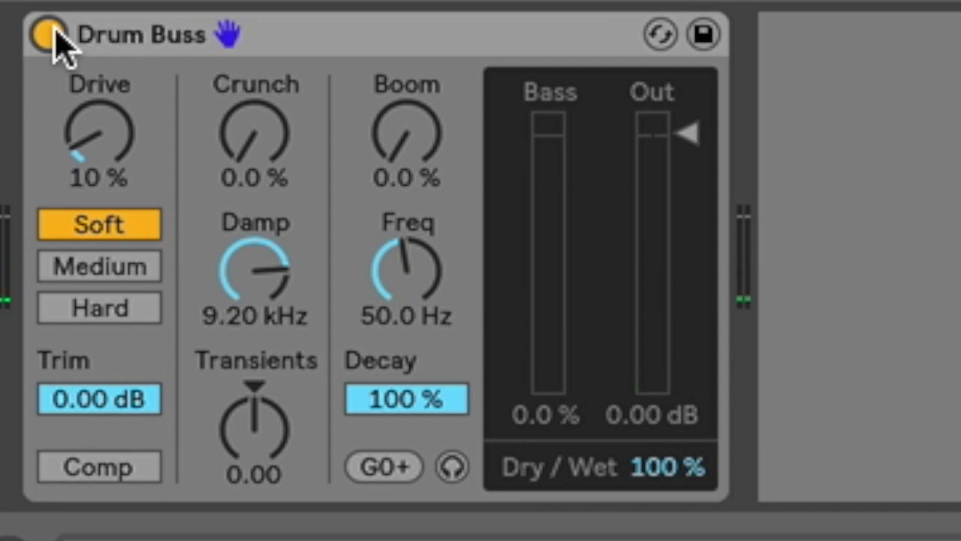
Try Medium, then settle on Hard distortion, comparing each against bypass before stopping playback.
click(94, 265)
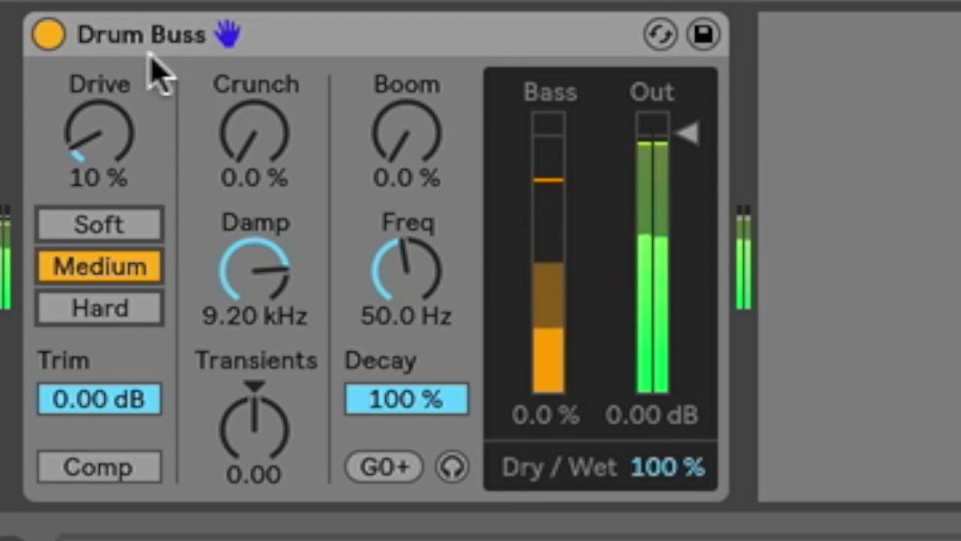
click(57, 24)
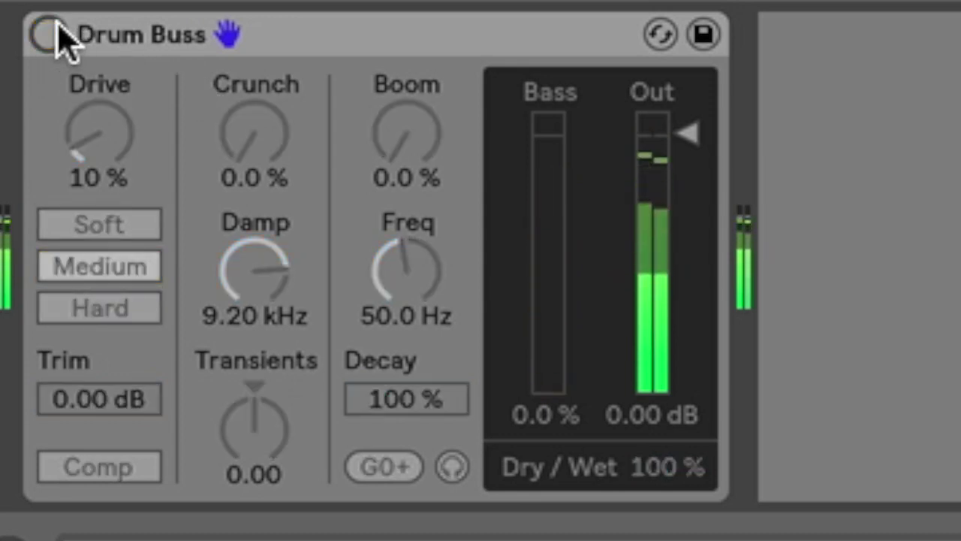
click(50, 34)
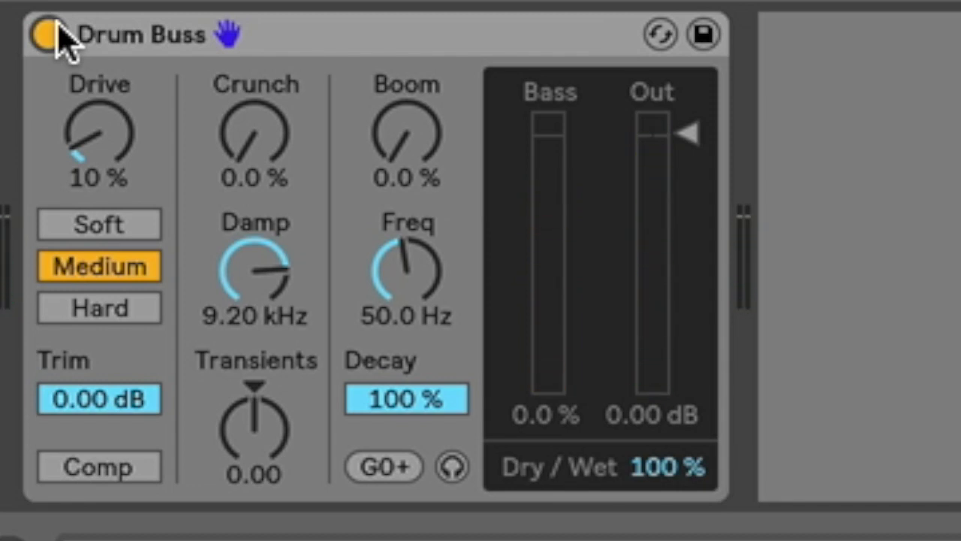
click(110, 305)
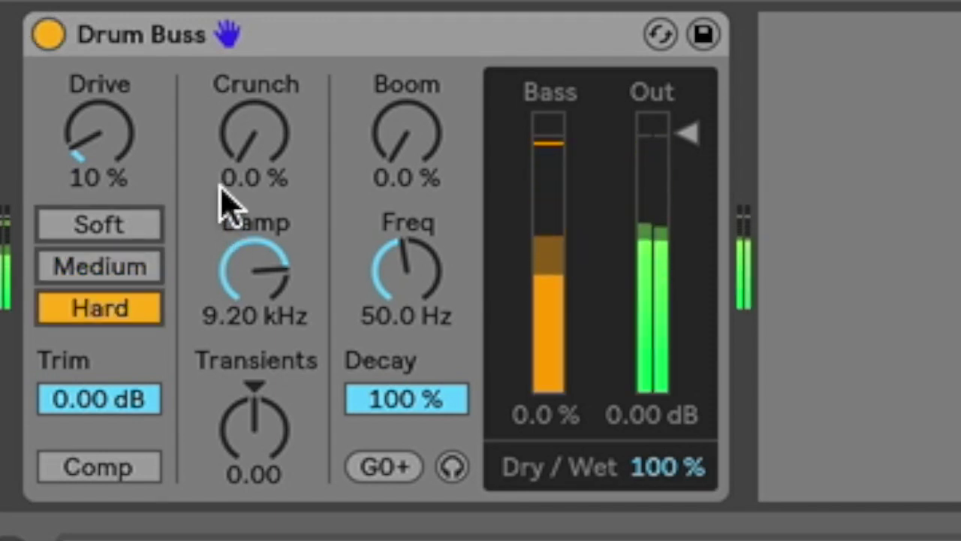
click(51, 33)
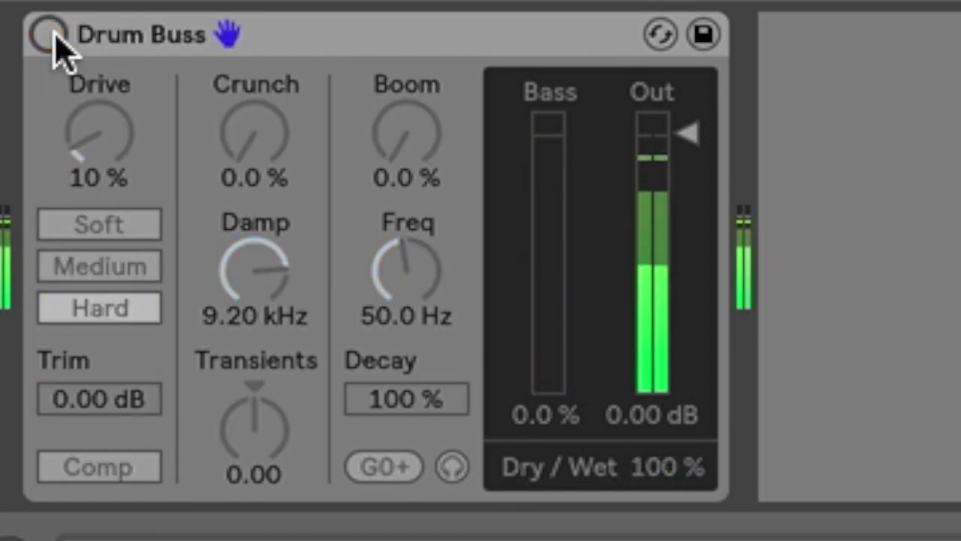
click(52, 34)
key(space)
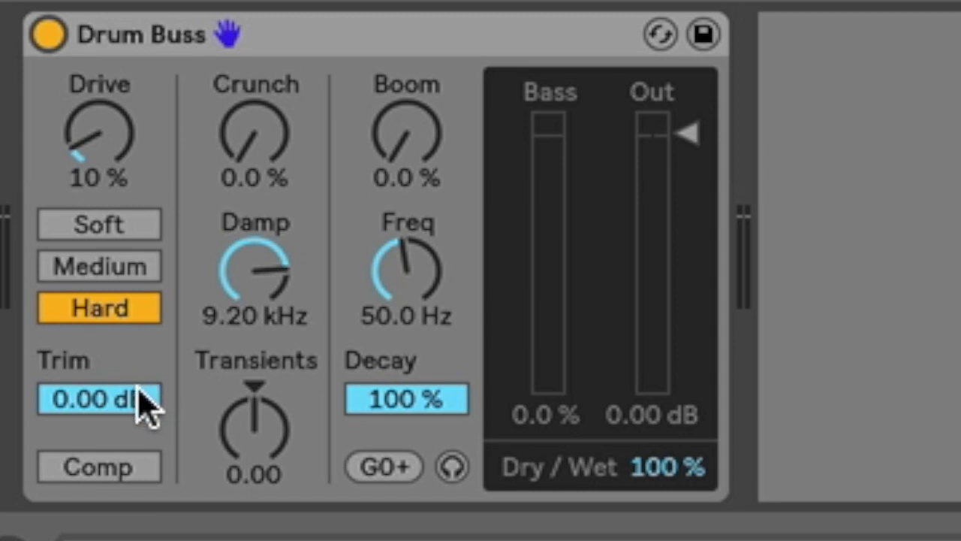
drag(133, 406, 133, 481)
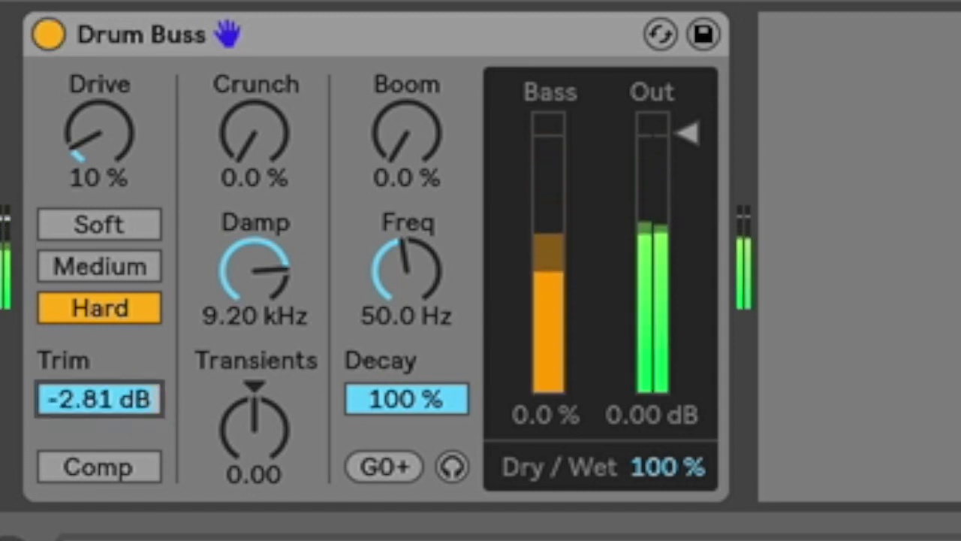
drag(133, 406, 132, 331)
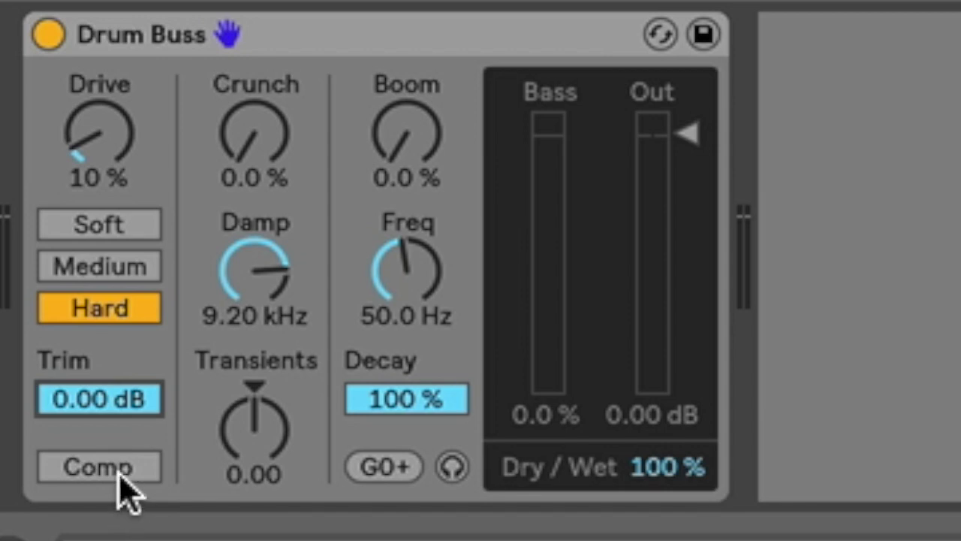
click(120, 477)
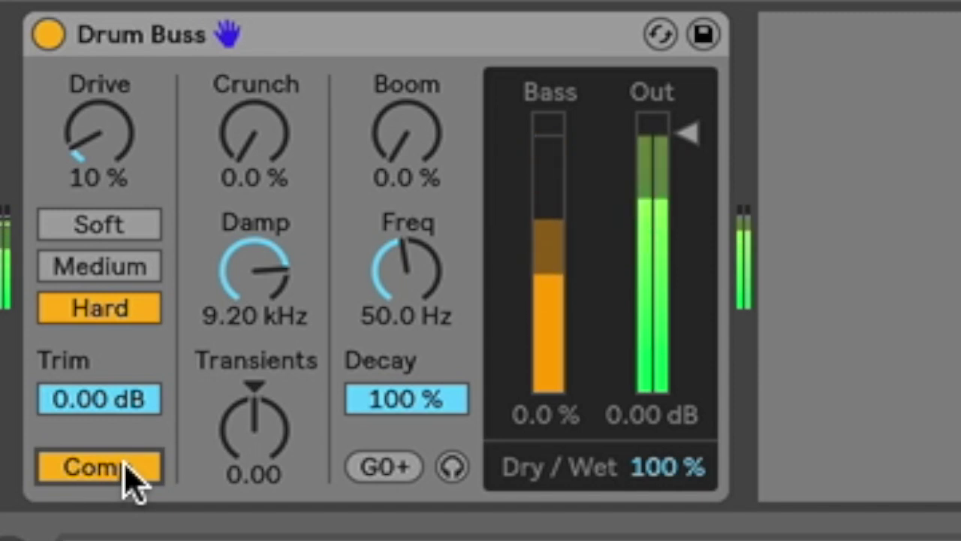
click(132, 477)
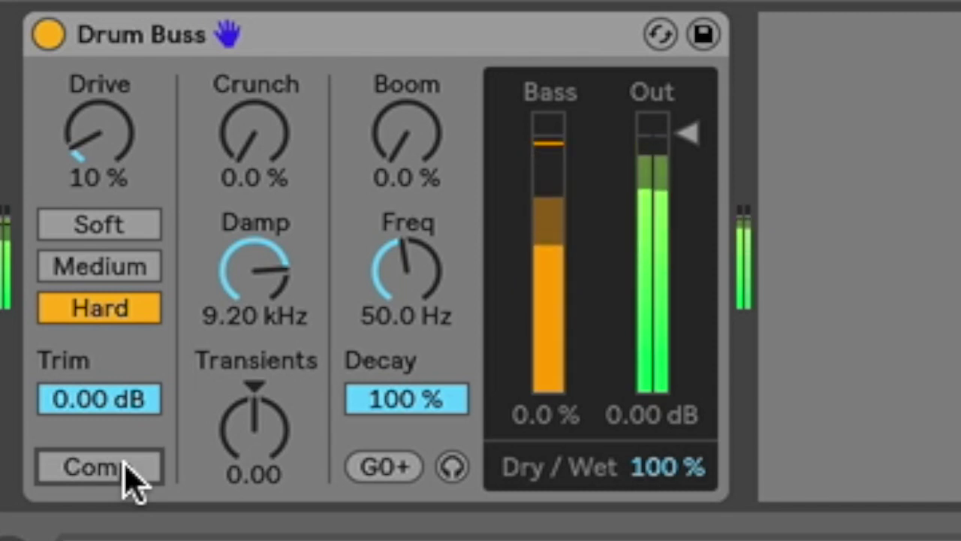
Switch distortion to Soft, sweep Crunch up and back to 0%, and stop playback.
click(98, 224)
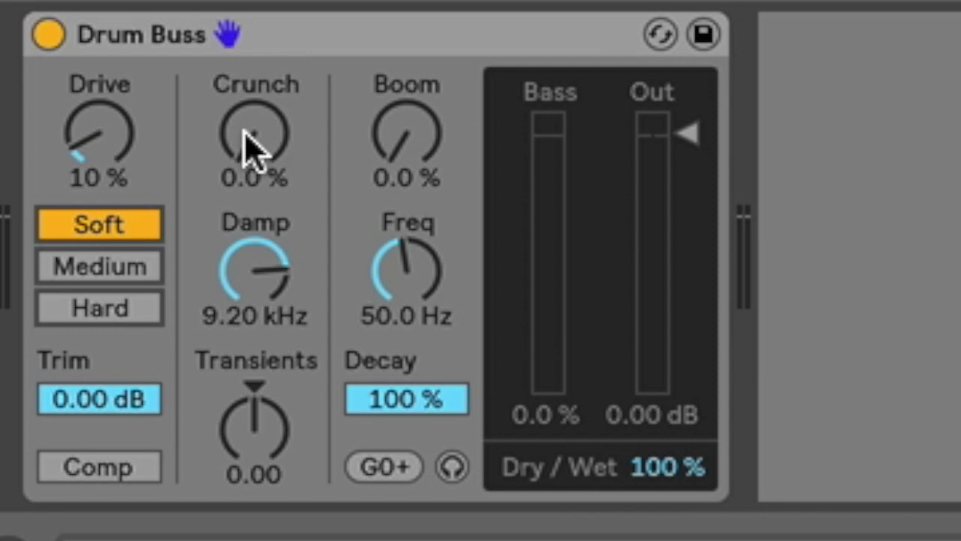
drag(247, 139, 248, 50)
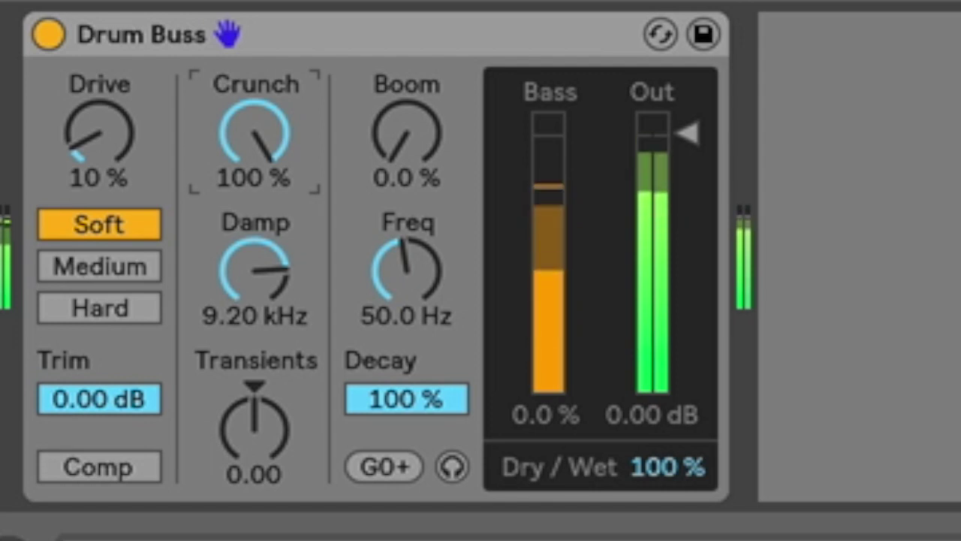
drag(254, 131, 254, 207)
key(space)
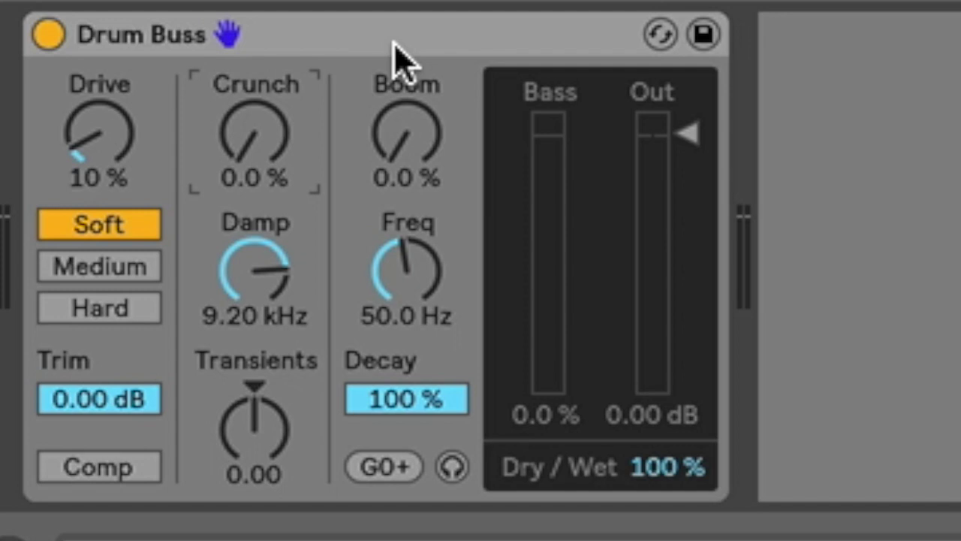
Set Damp to 4.36 kHz, audition Transients, and reset Transients to 0.00.
mouse_move(243, 285)
mouse_down()
mouse_move(243, 226)
mouse_move(254, 338)
mouse_move(312, 222)
mouse_up()
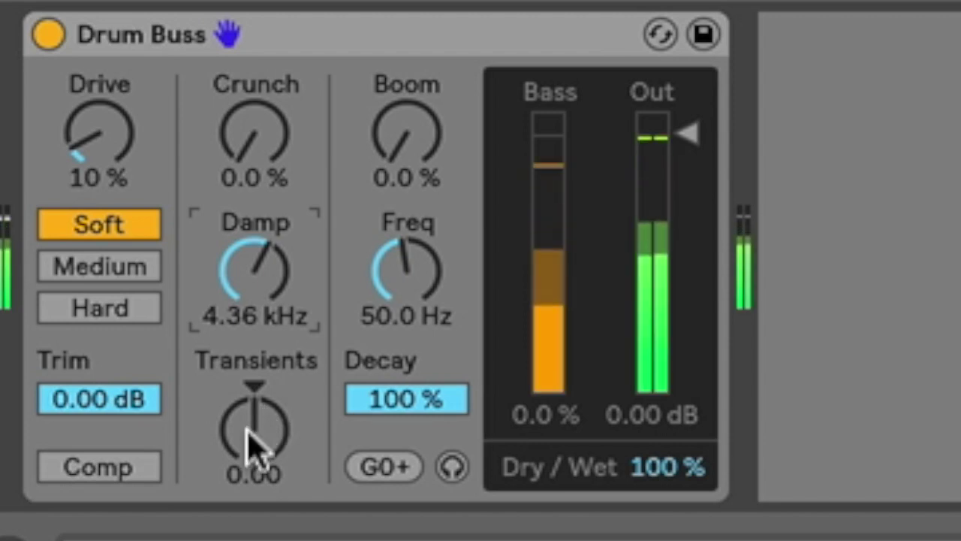
mouse_move(247, 440)
mouse_down()
mouse_move(247, 347)
mouse_move(247, 535)
mouse_up()
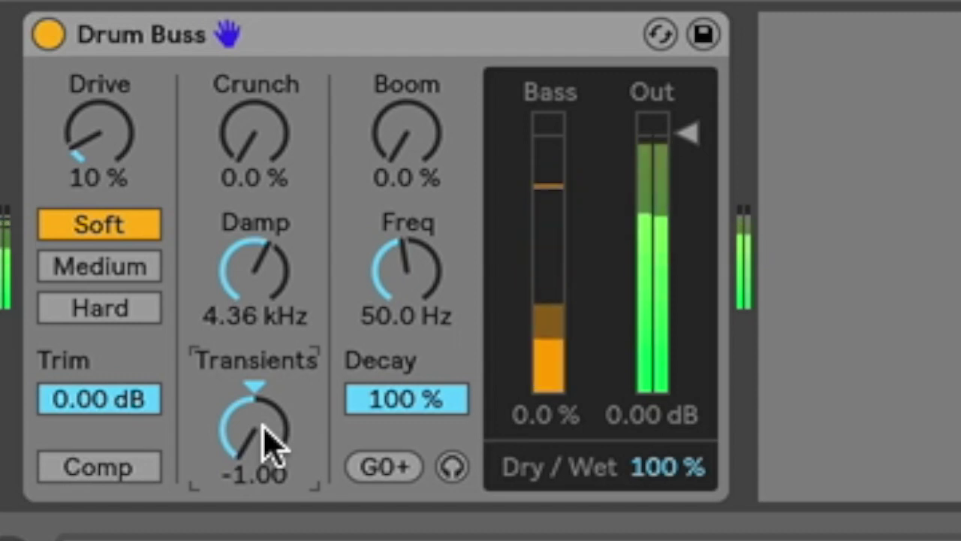
key(Delete)
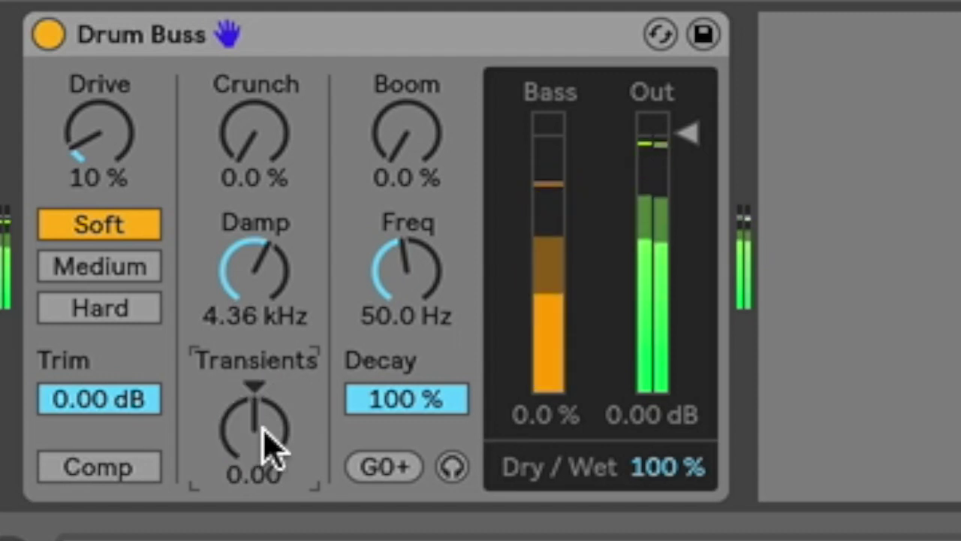
Stop playback, briefly audition the boom signal alone, and set Boom to 74%.
key(space)
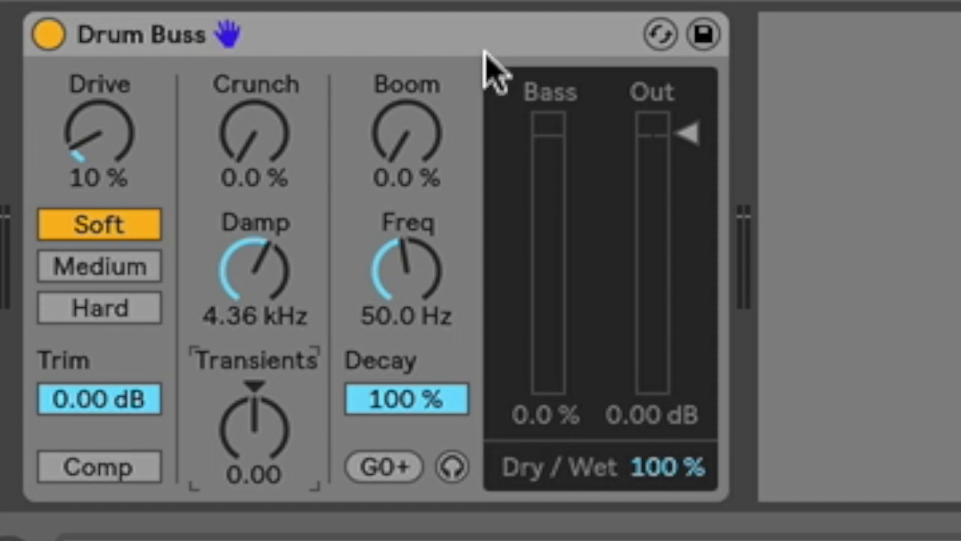
click(452, 467)
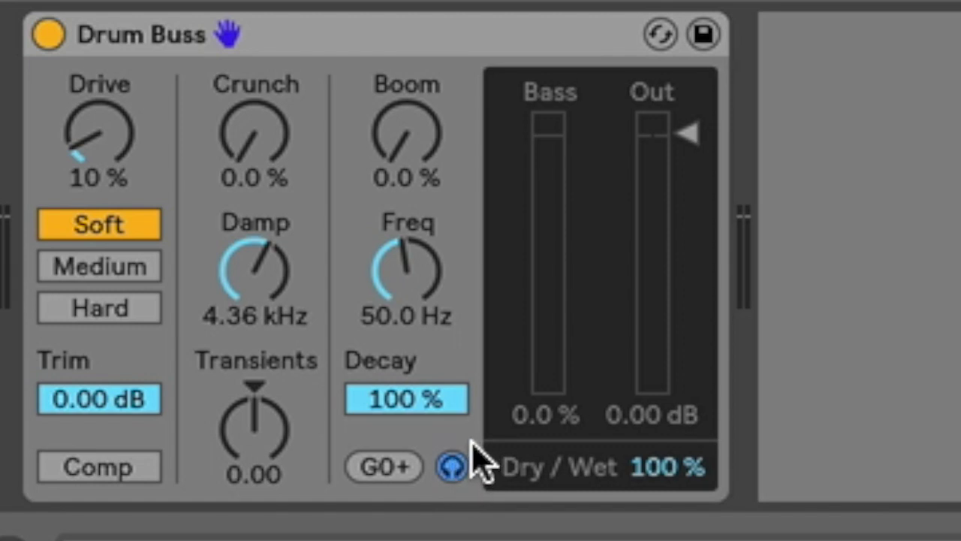
click(454, 465)
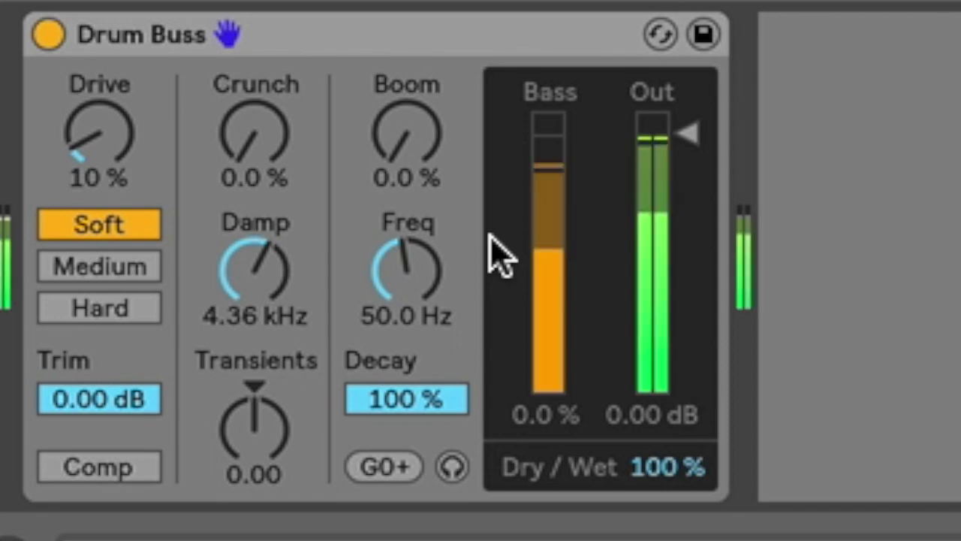
mouse_move(425, 169)
mouse_down()
mouse_move(425, 49)
mouse_move(425, 165)
mouse_move(425, 79)
mouse_up()
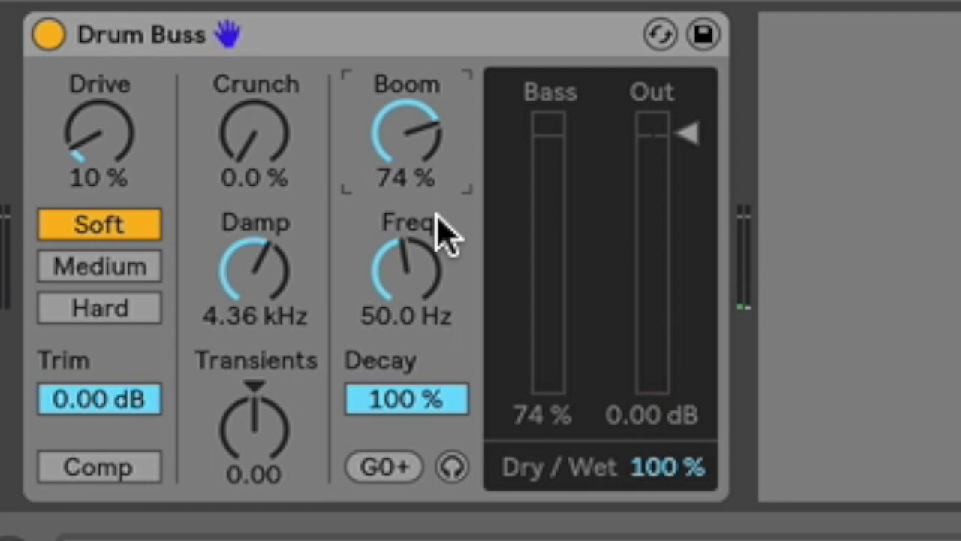
Tune Boom Freq to 54.8 Hz (A0), solo the boom, set Boom 90% and Decay 48%.
drag(419, 290, 415, 272)
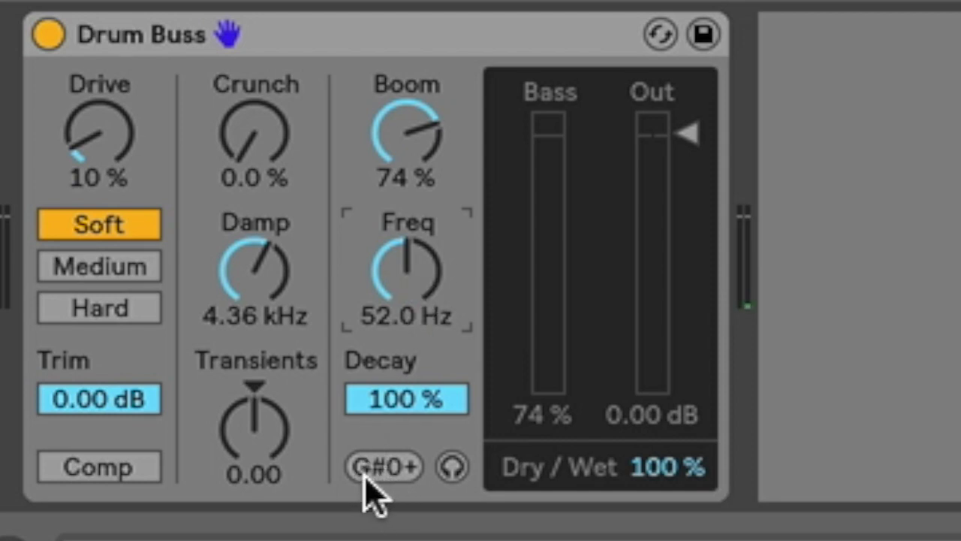
drag(424, 289, 424, 283)
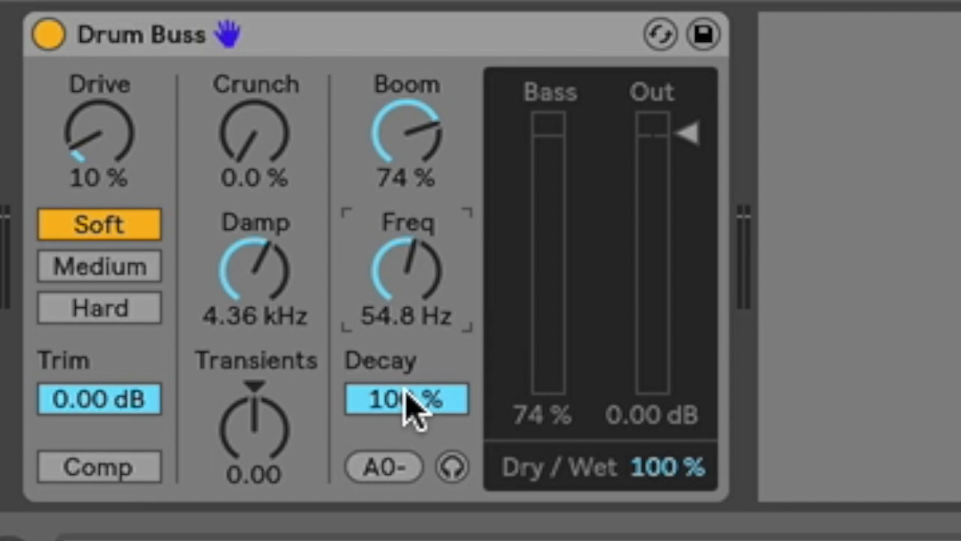
click(454, 467)
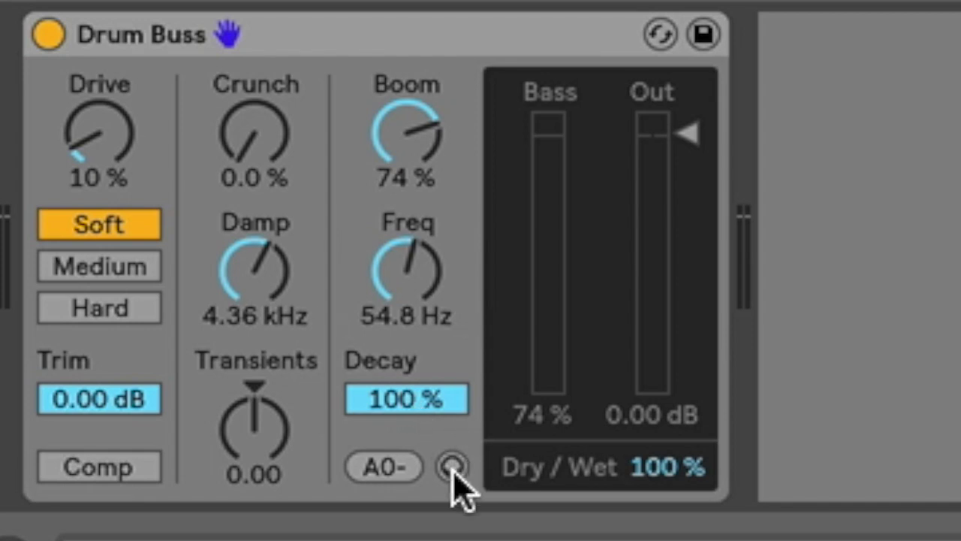
click(453, 467)
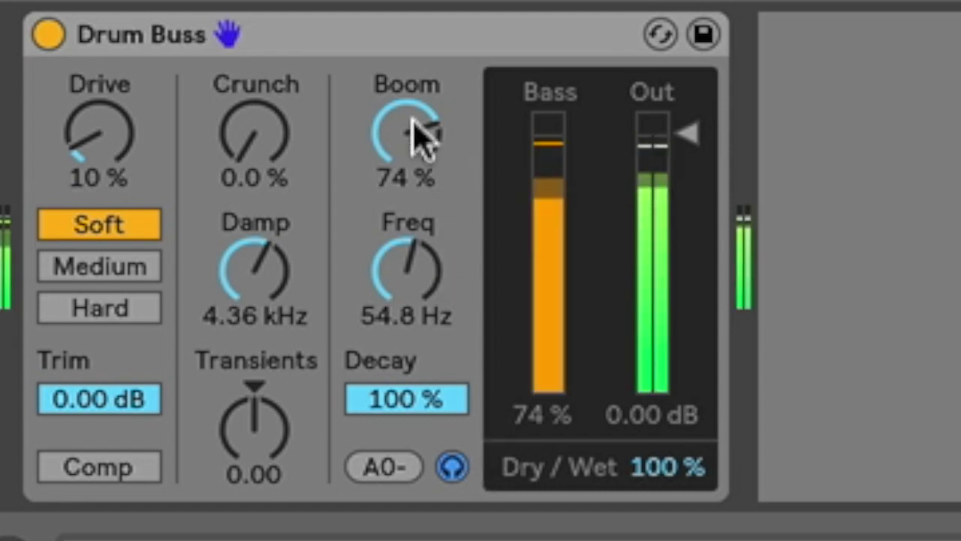
drag(414, 132, 414, 96)
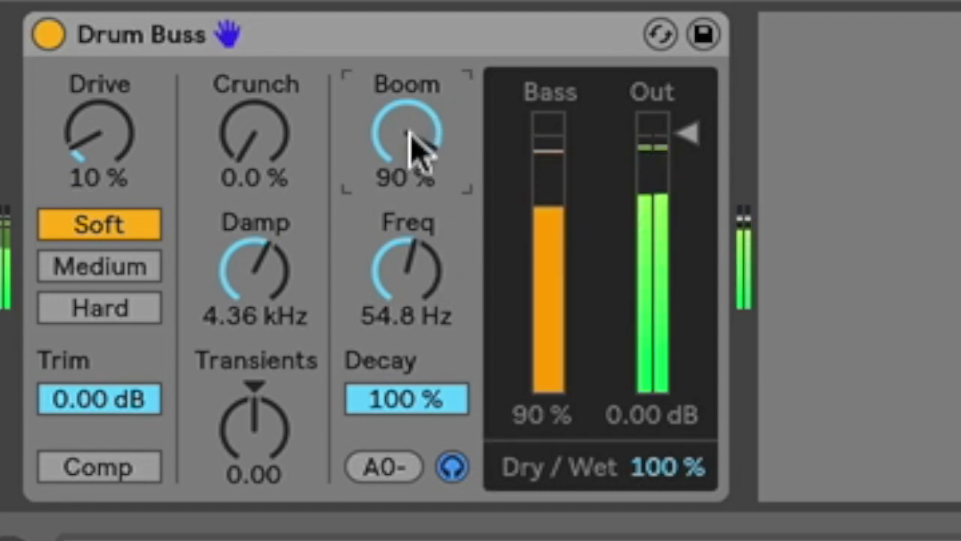
mouse_move(435, 397)
mouse_down()
mouse_move(436, 444)
mouse_move(440, 401)
mouse_up()
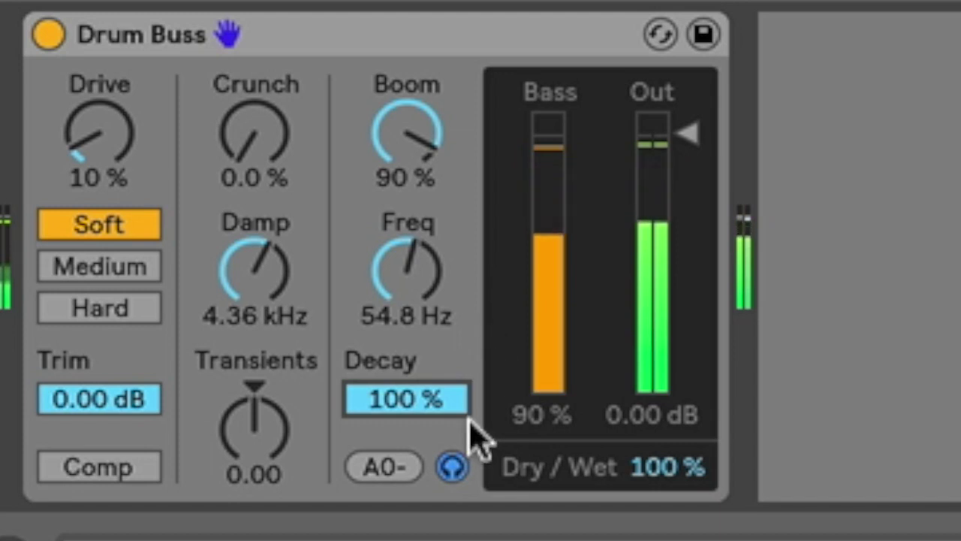
Disable boom audition, reset Boom to 0%, stop playback, and try Output gain and Dry/Wet.
click(453, 465)
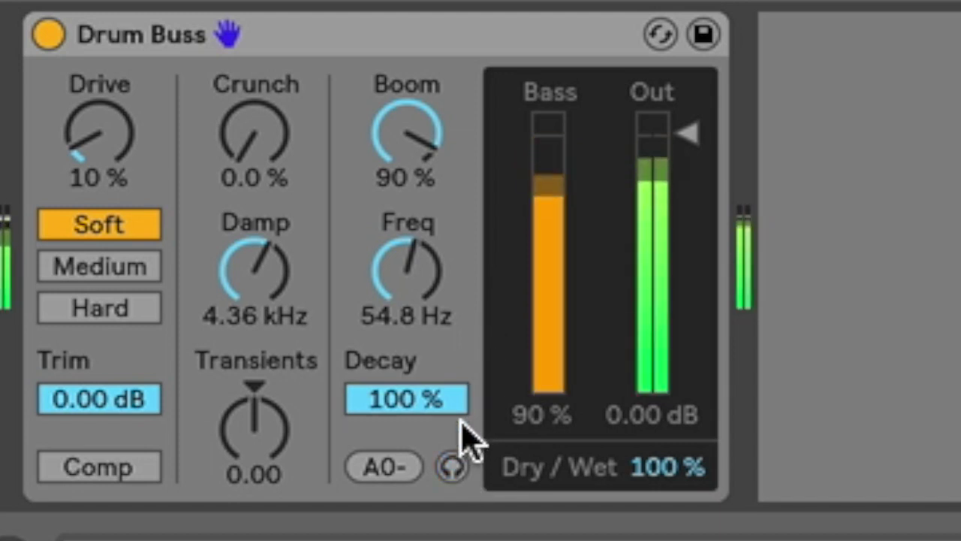
drag(463, 174, 463, 247)
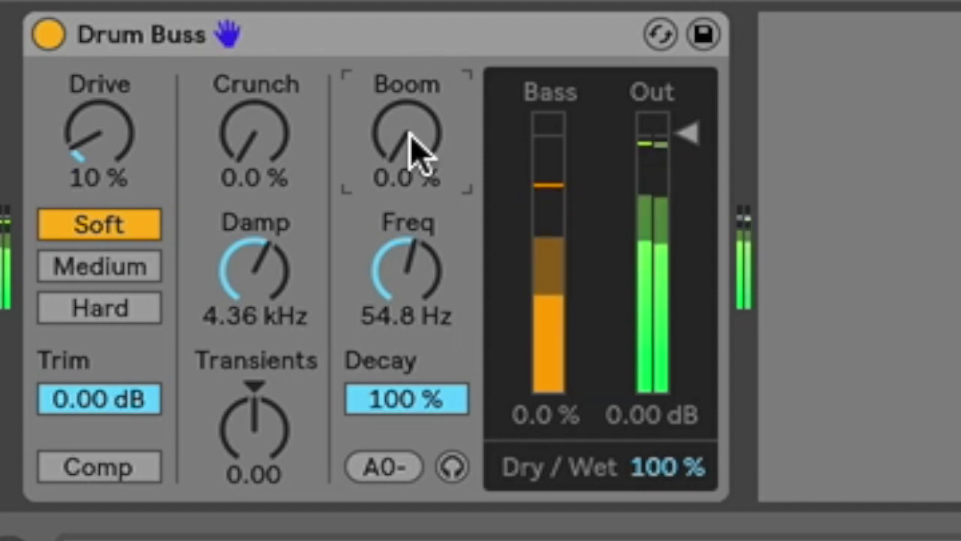
key(space)
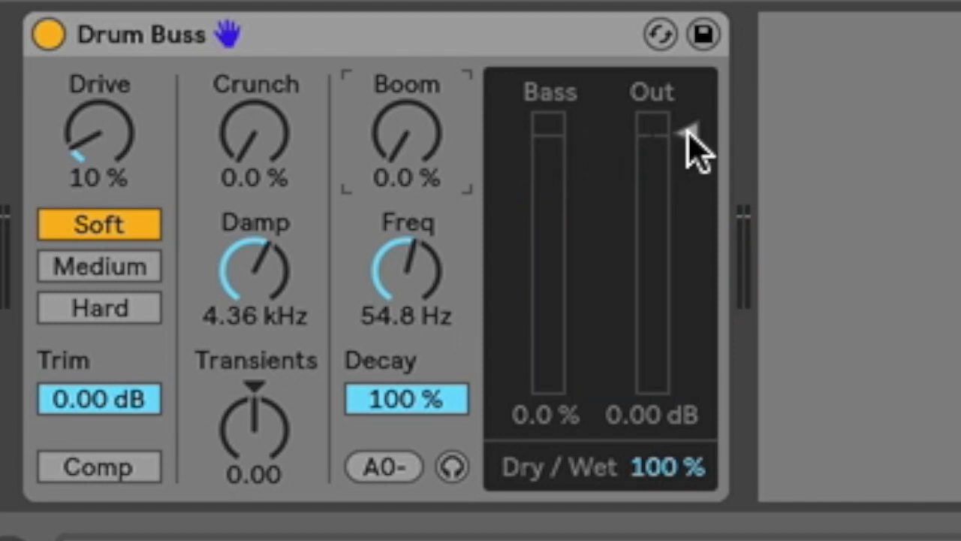
drag(689, 139, 690, 229)
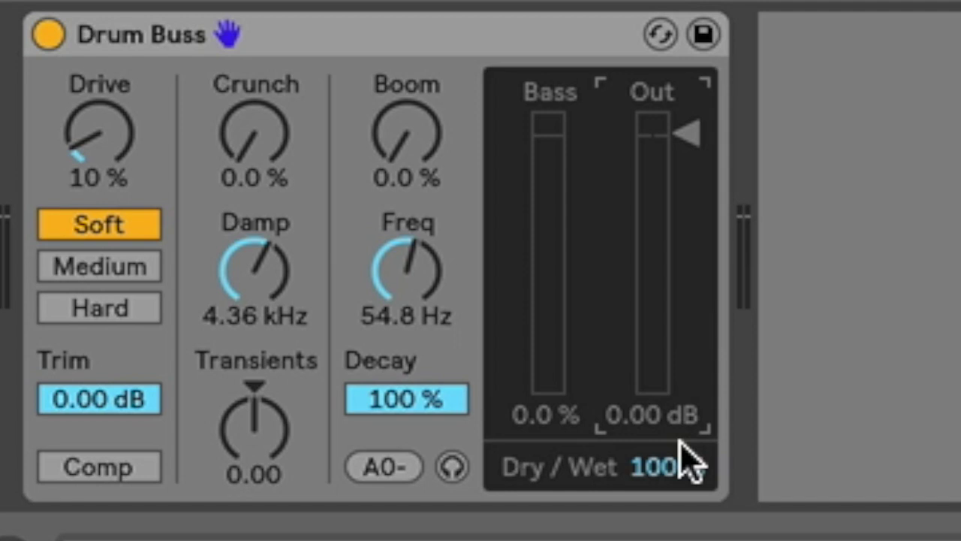
drag(681, 475, 681, 496)
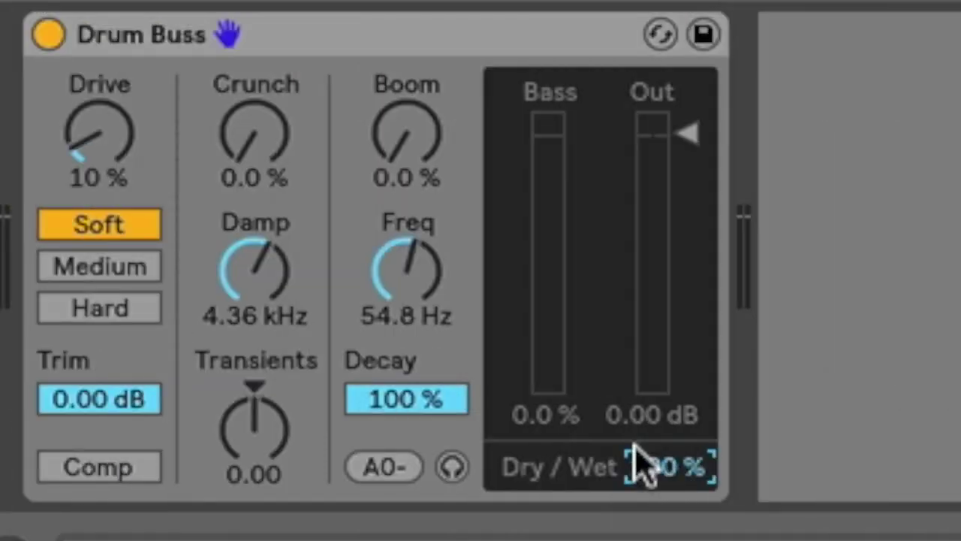
Set Drive to 29%, pick Medium over Hard distortion, and turn on Comp.
key(space)
mouse_move(105, 150)
mouse_down()
mouse_move(99, 108)
mouse_move(99, 126)
mouse_up()
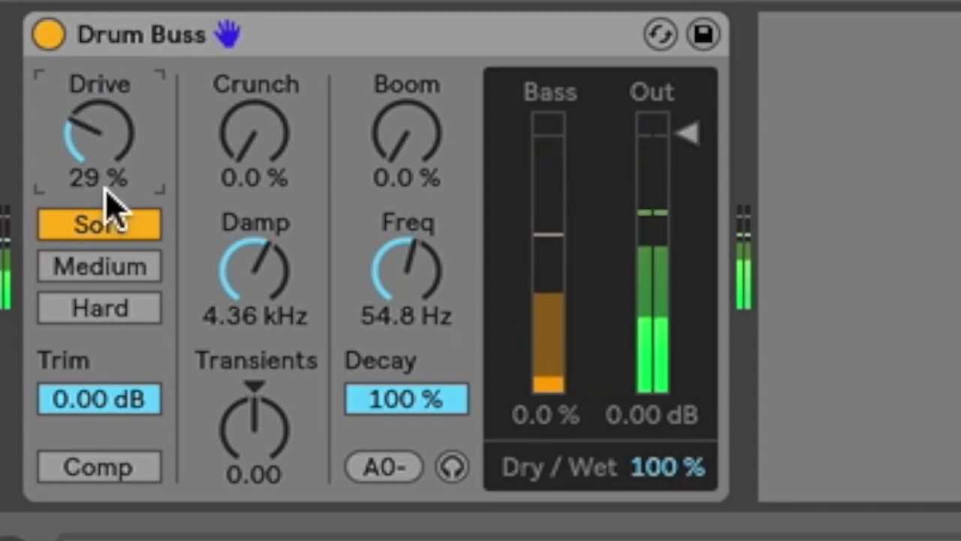
click(109, 269)
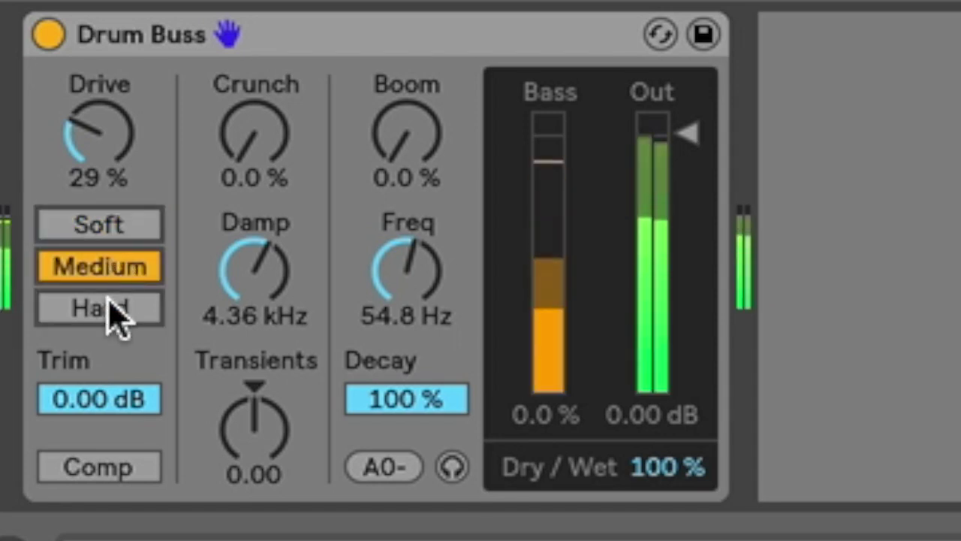
click(114, 309)
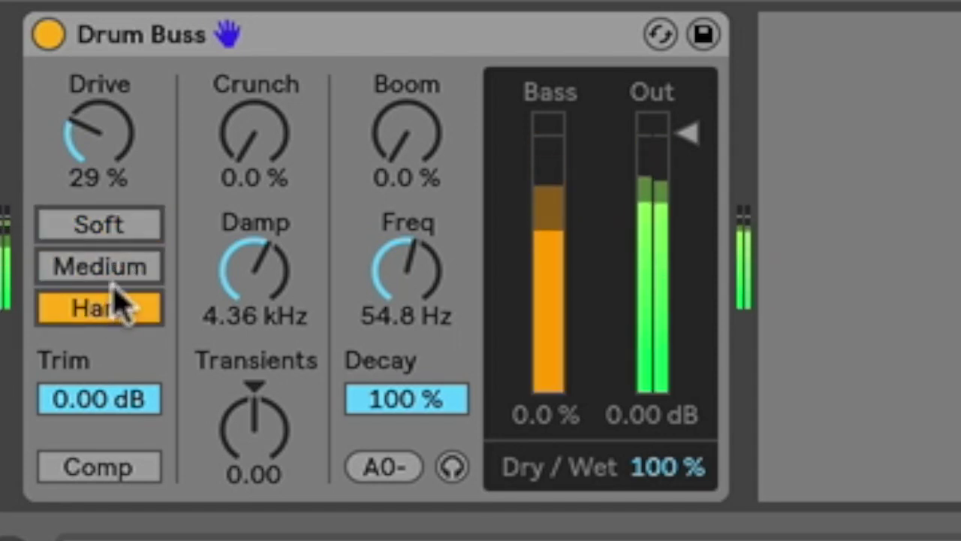
click(113, 269)
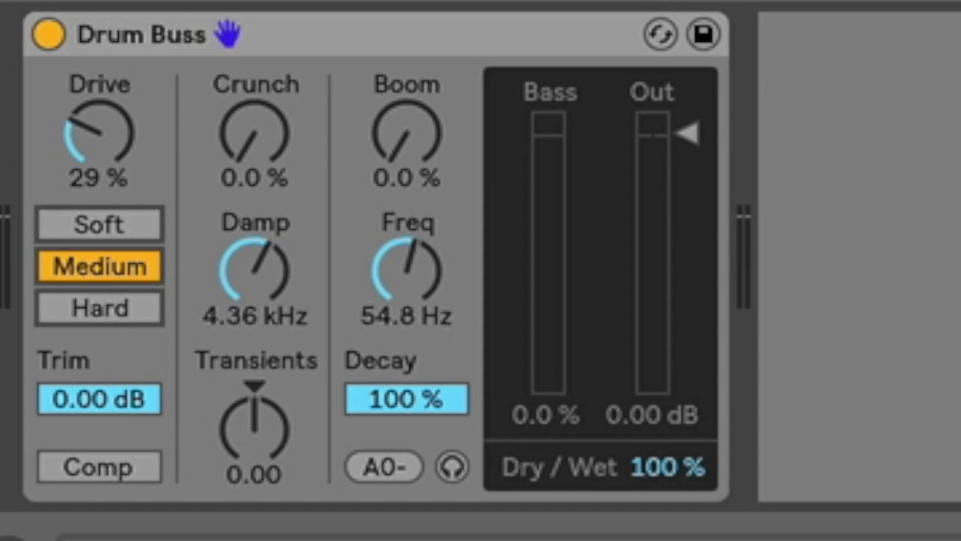
key(space)
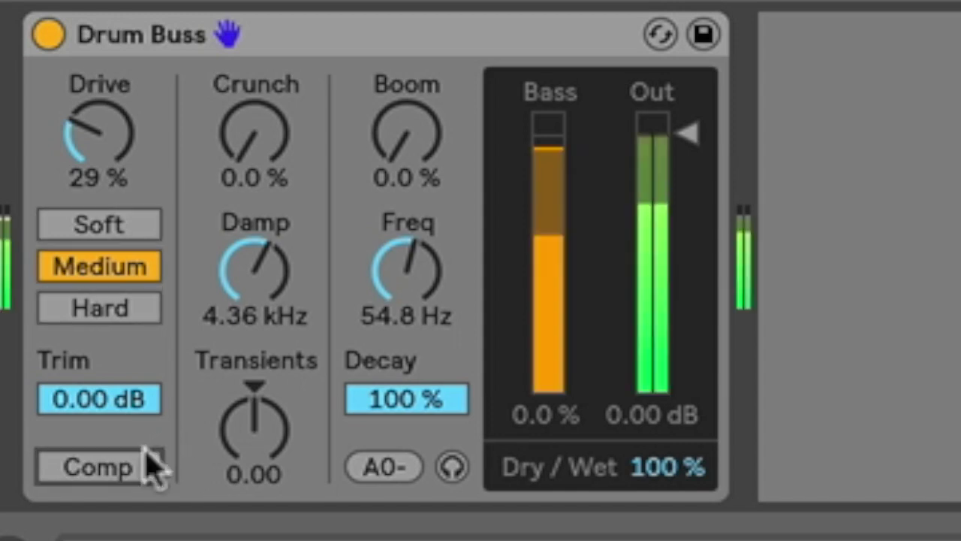
click(150, 467)
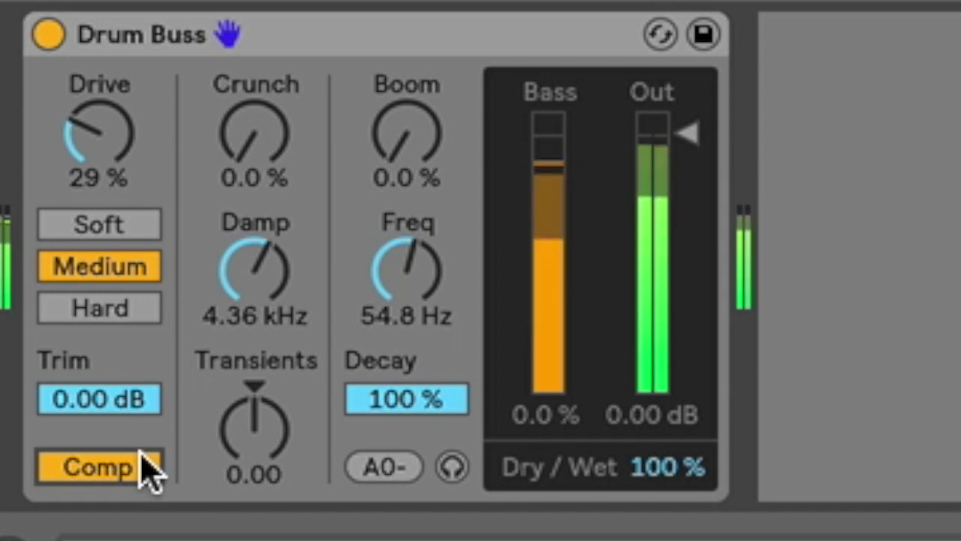
Set Crunch to 10% and Damp to 5.05 kHz, listening with playback toggled.
key(space)
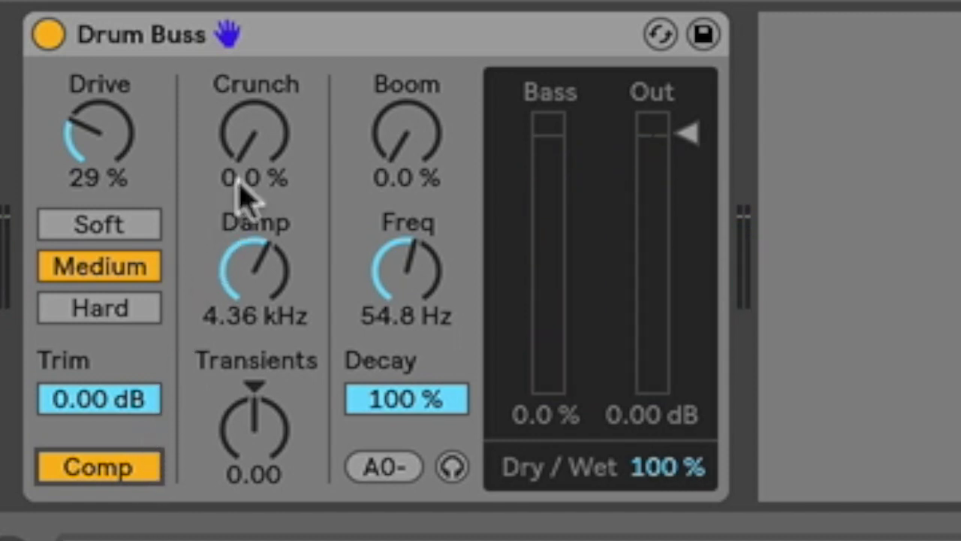
drag(255, 158, 256, 90)
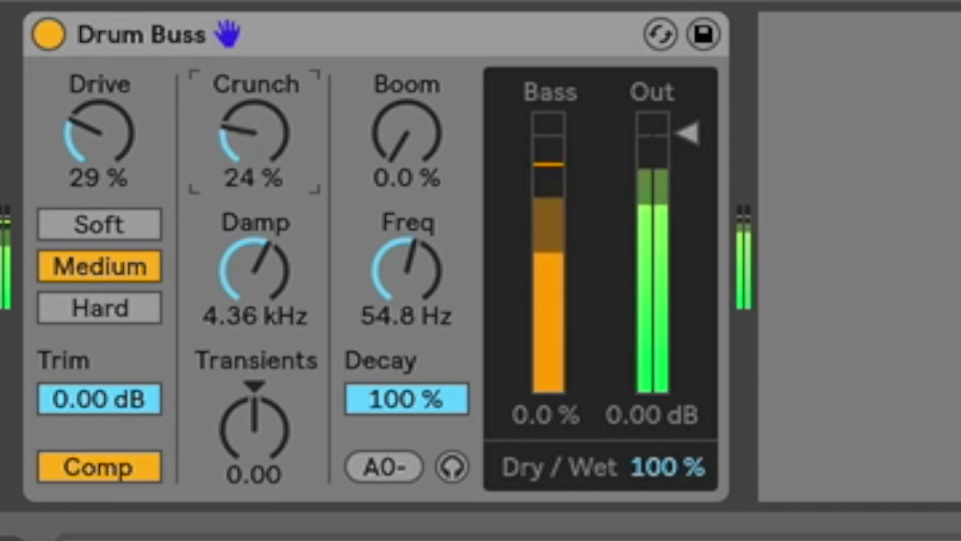
mouse_move(254, 131)
mouse_down()
mouse_move(254, 109)
mouse_move(254, 162)
mouse_up()
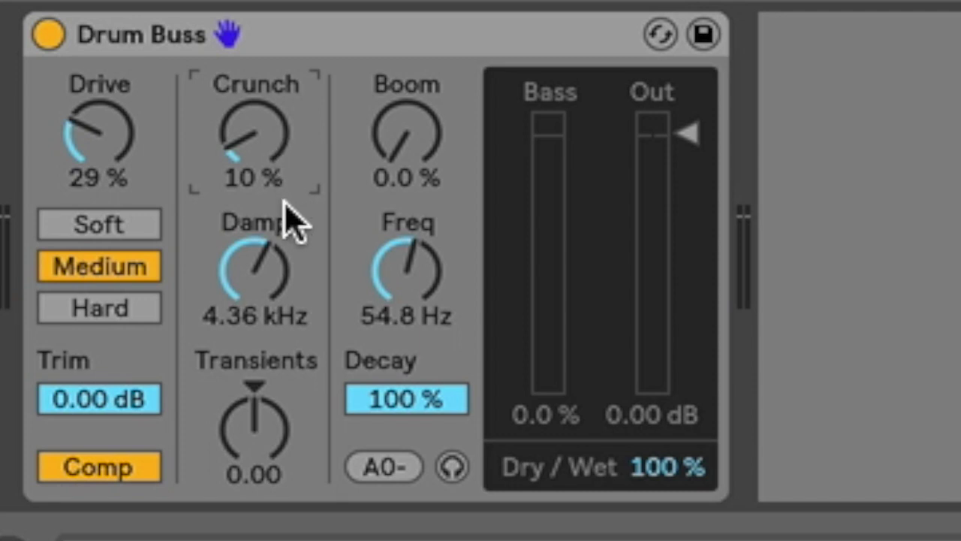
key(space)
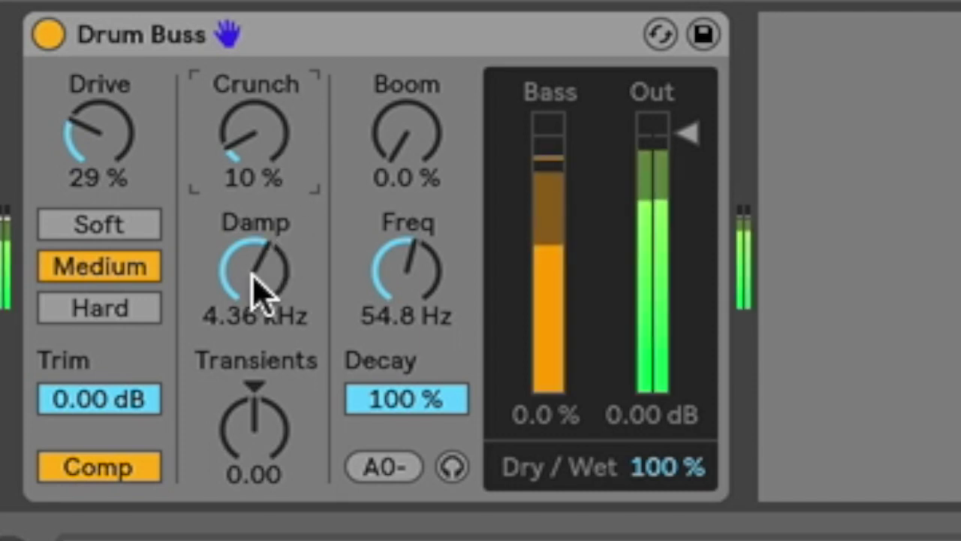
mouse_move(253, 277)
mouse_down()
mouse_move(253, 331)
mouse_move(253, 240)
mouse_move(254, 279)
mouse_up()
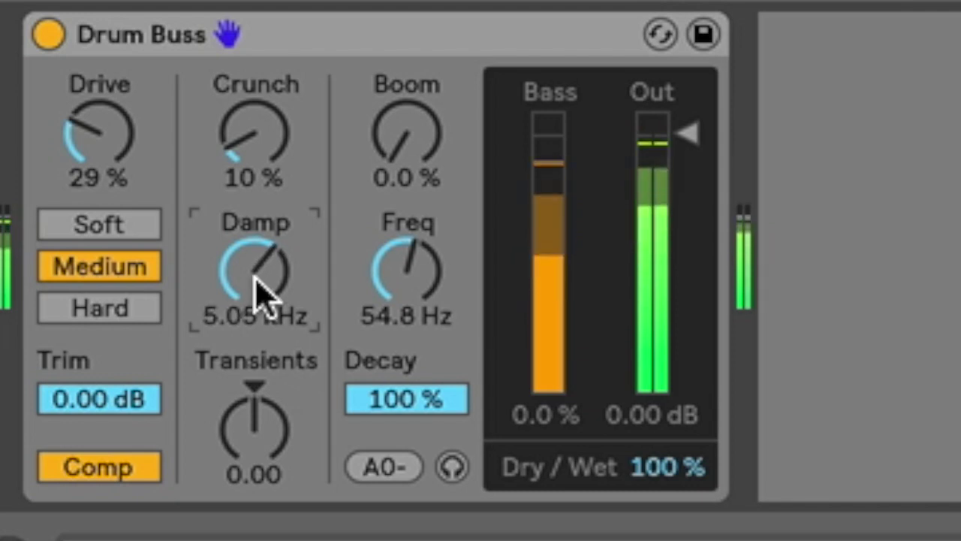
key(space)
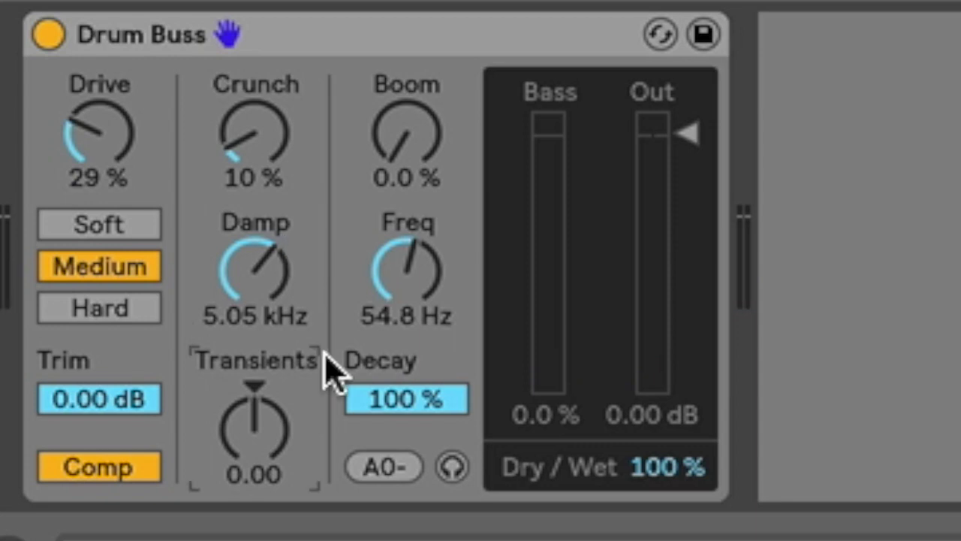
Play the loop, set Transients to 0.21, then stop playback.
key(space)
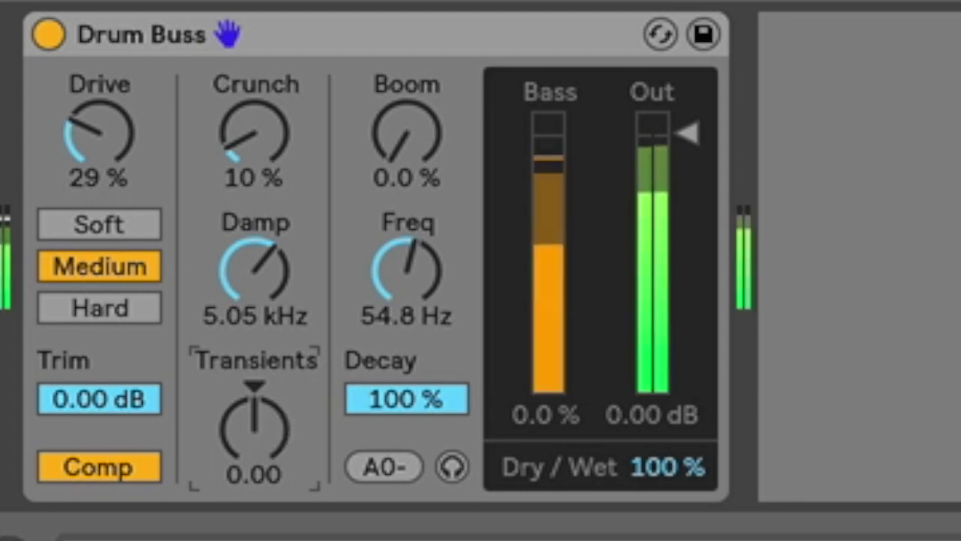
mouse_move(253, 426)
mouse_down()
mouse_move(254, 401)
mouse_move(254, 415)
mouse_up()
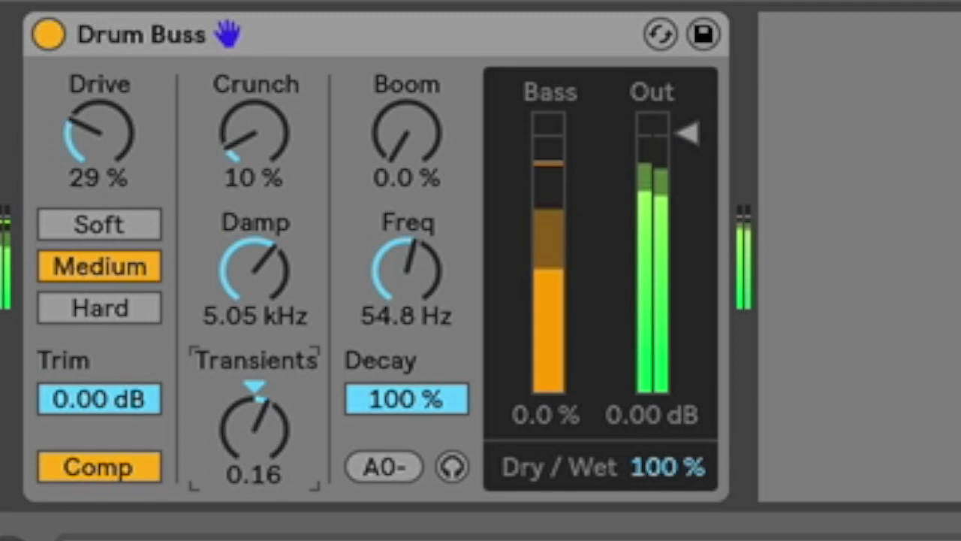
drag(260, 422, 260, 418)
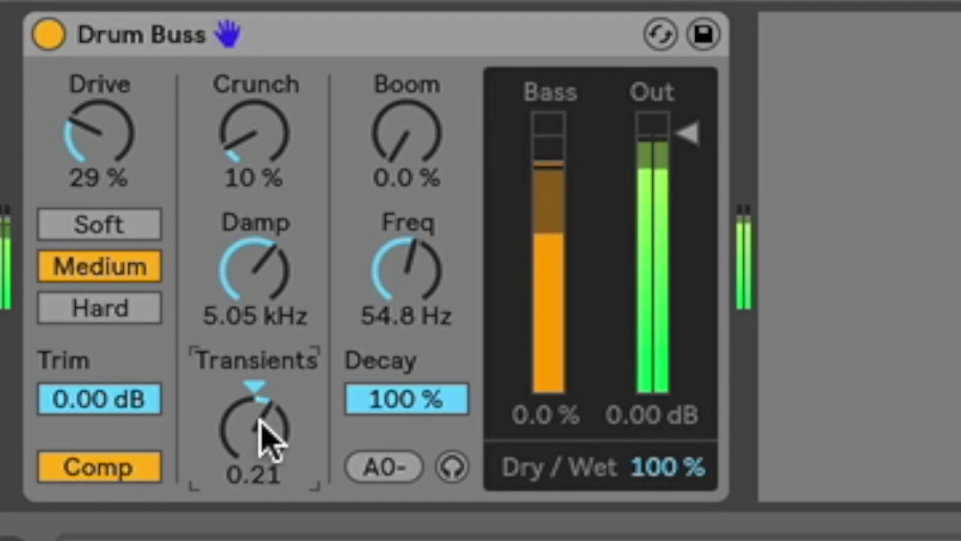
key(space)
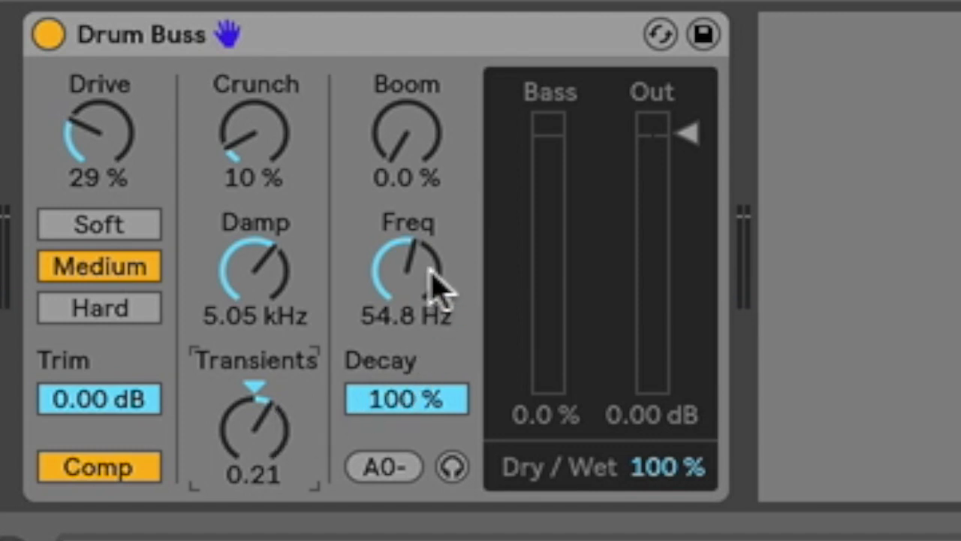
Tune Drum Buss Boom to 50.2 Hz (G), amount 39%, decay 87%, then stop playback.
drag(425, 262, 406, 275)
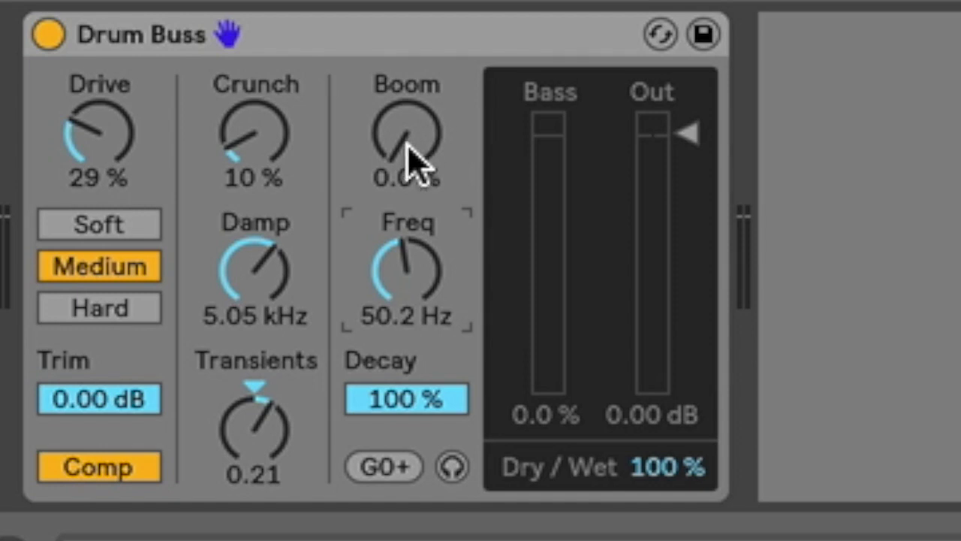
mouse_move(406, 158)
mouse_down()
mouse_move(407, 114)
mouse_move(406, 128)
mouse_up()
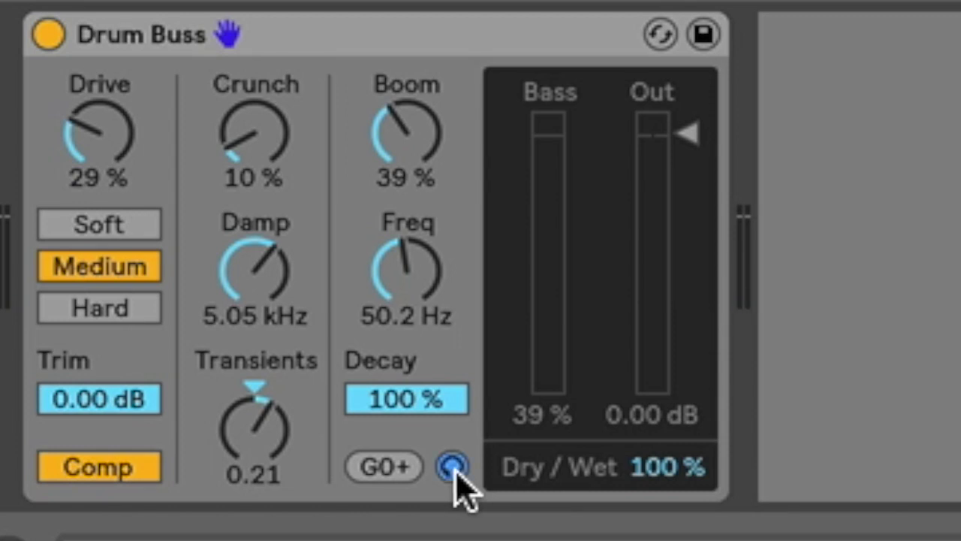
mouse_move(418, 408)
mouse_down()
mouse_move(418, 447)
mouse_move(418, 419)
mouse_up()
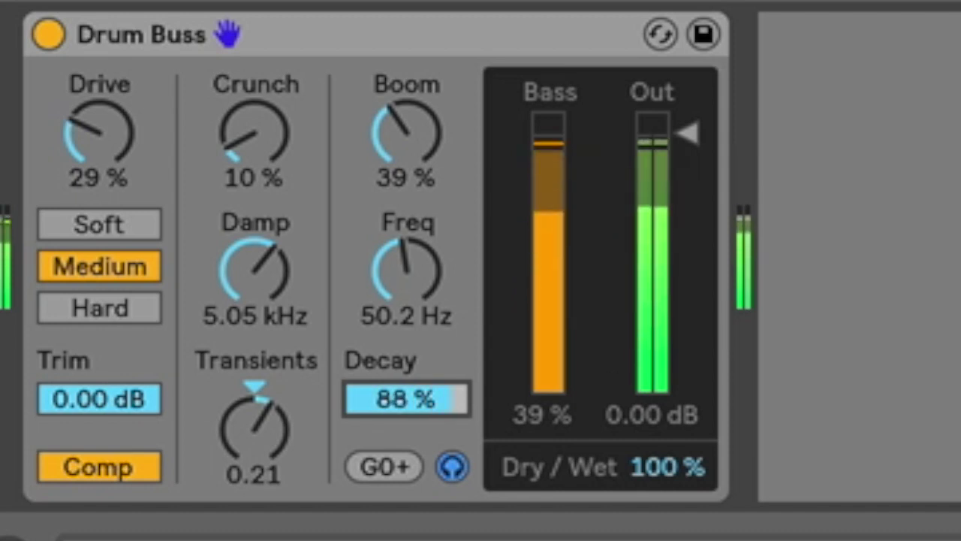
drag(418, 418, 418, 419)
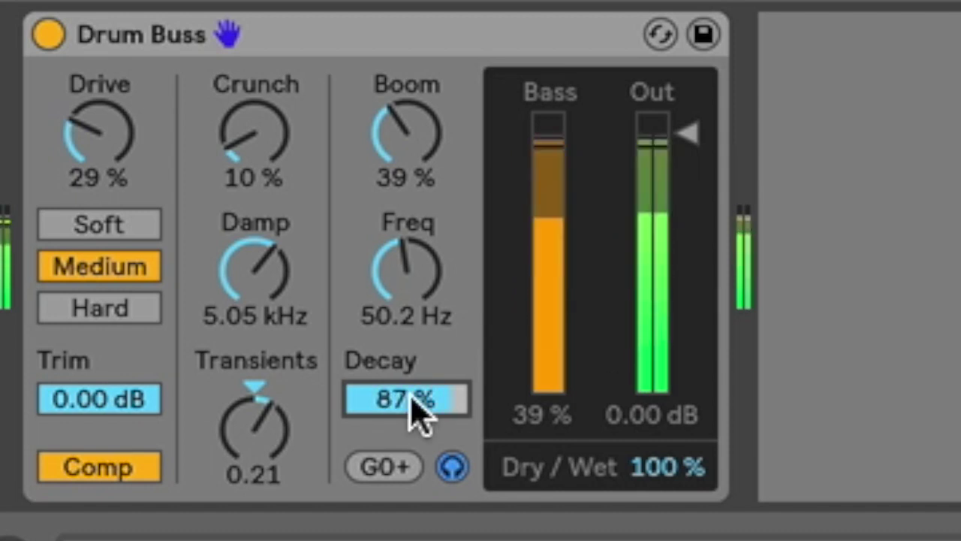
key(space)
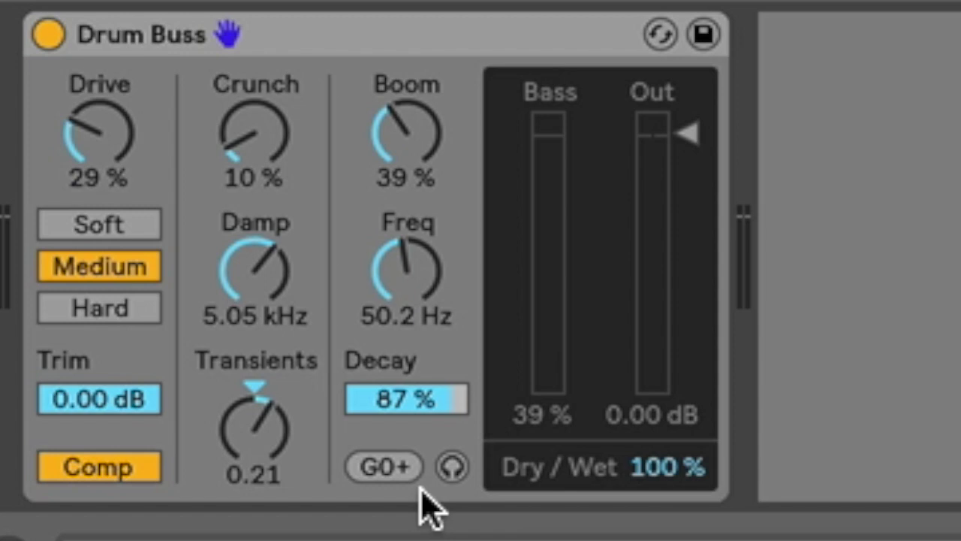
Play the loop and lower Drum Buss Dry/Wet to 75%.
key(space)
mouse_move(669, 471)
mouse_down()
mouse_move(670, 495)
mouse_move(670, 434)
mouse_up()
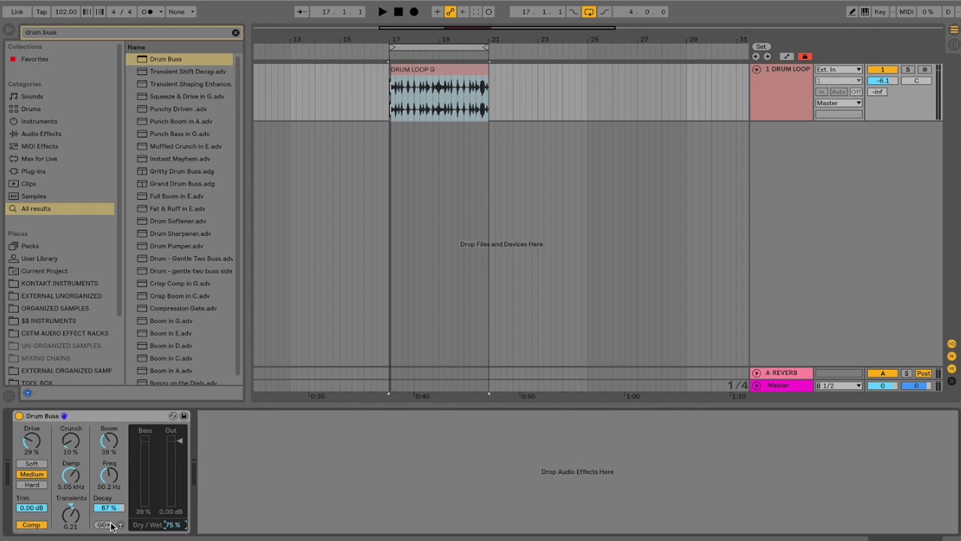
key(0)
key(space)
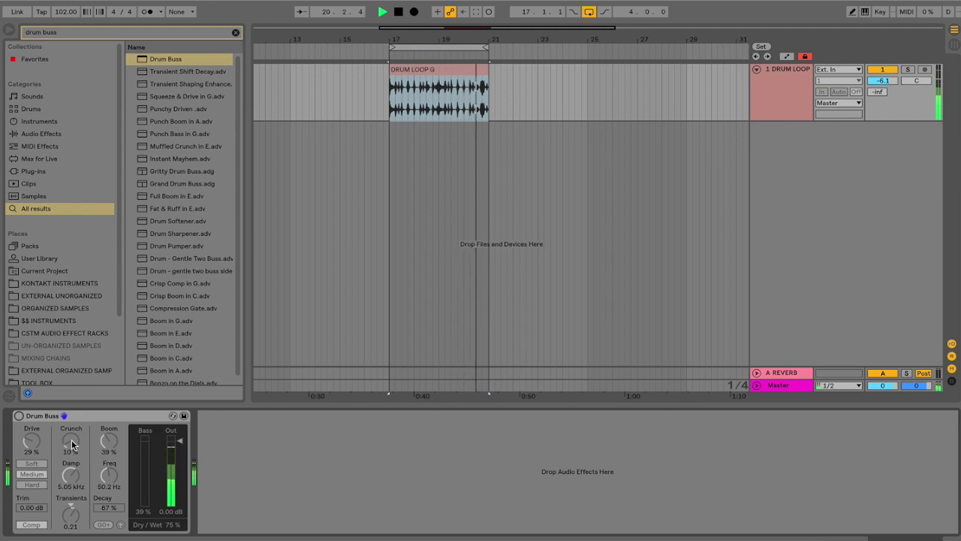
key(0)
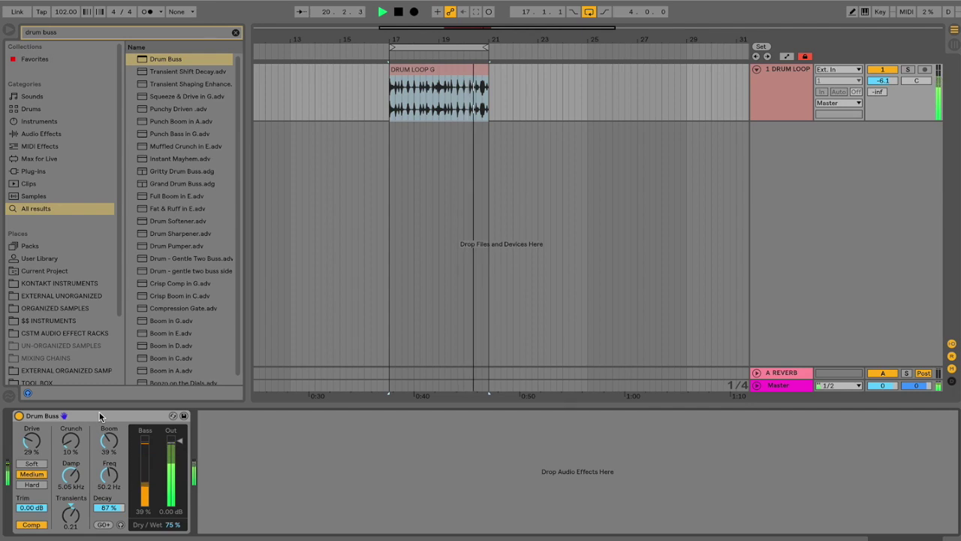
key(space)
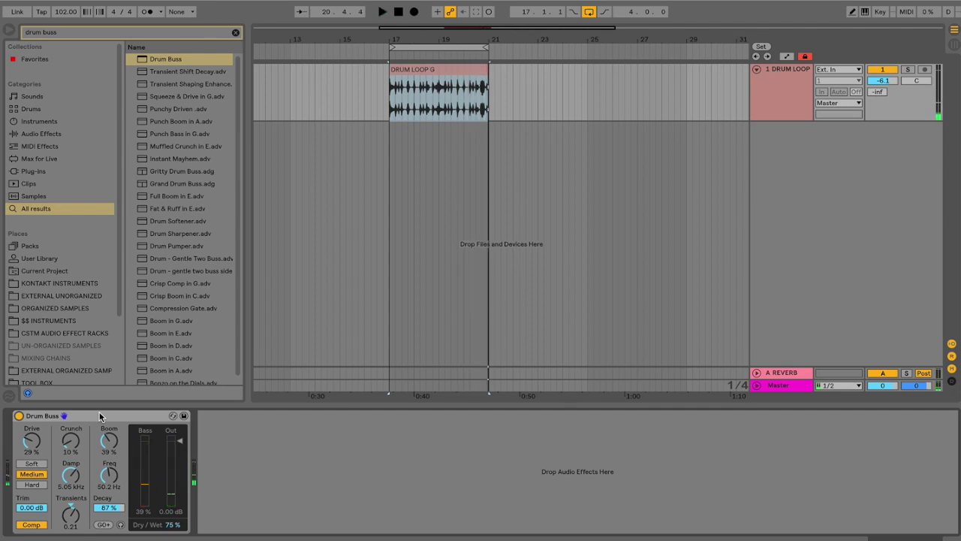